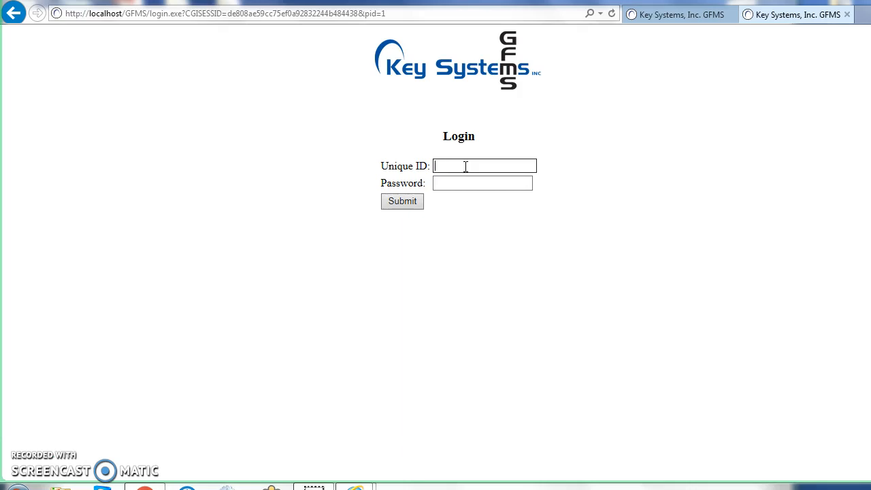
- Log in as admin with the account password on the Login page
type("admin")
key("Tab")
type("******")
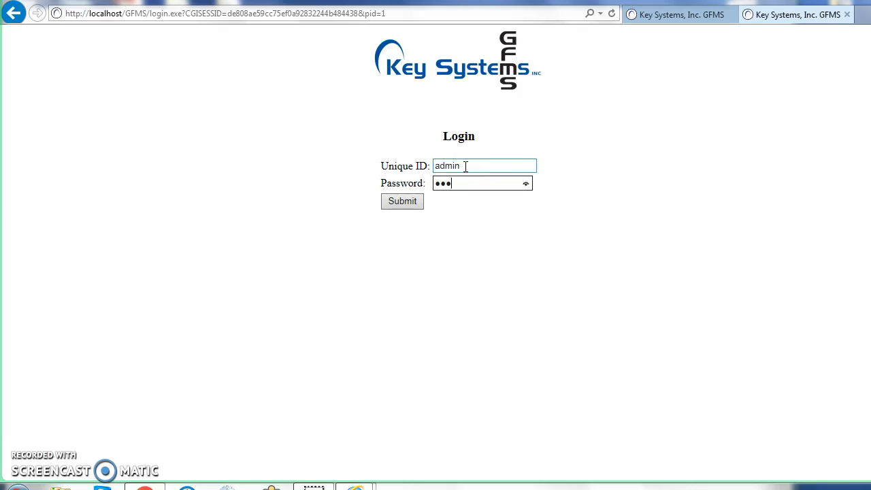
key("Return")
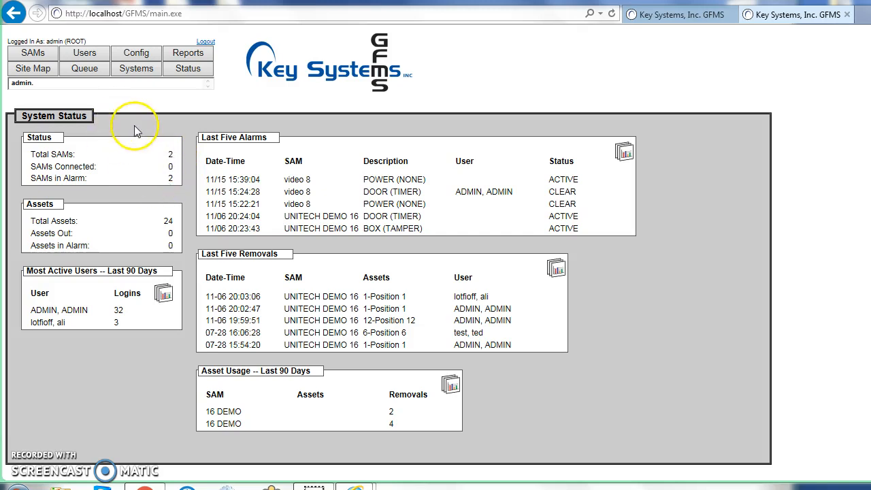
- Go to SAMs > Users in User Management and start a New user
left_click(33, 52)
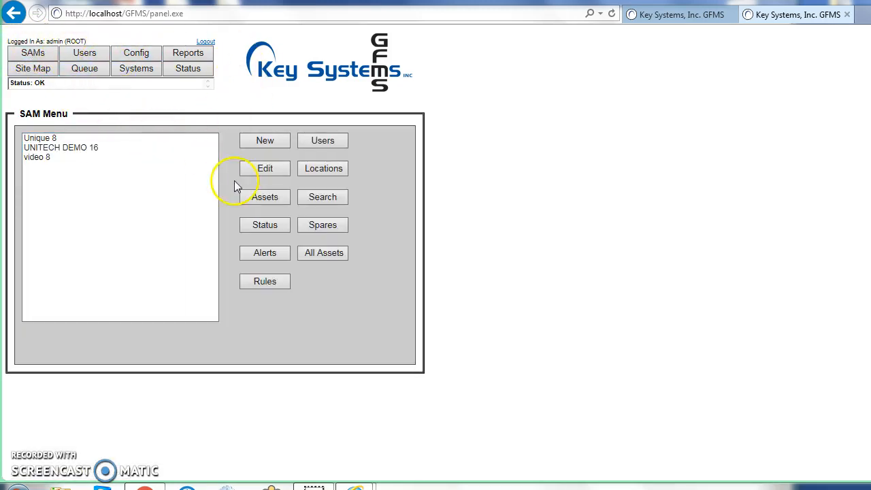
left_click(32, 54)
left_click(94, 53)
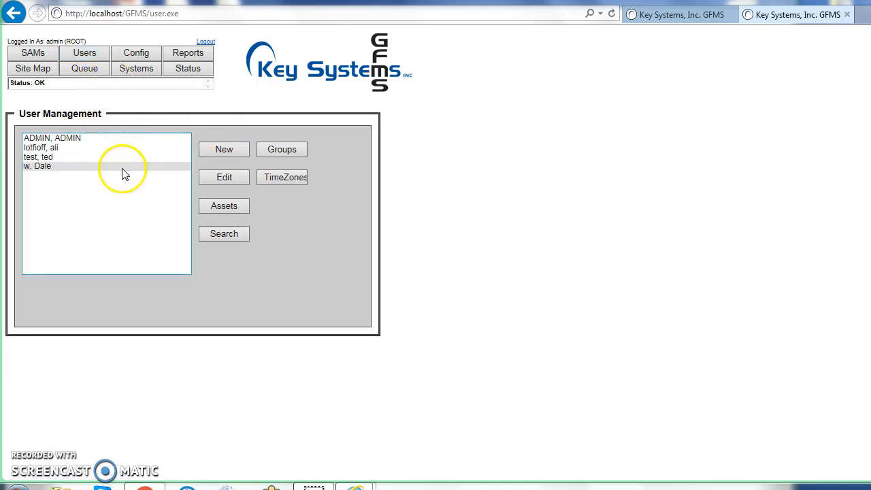
left_click(231, 153)
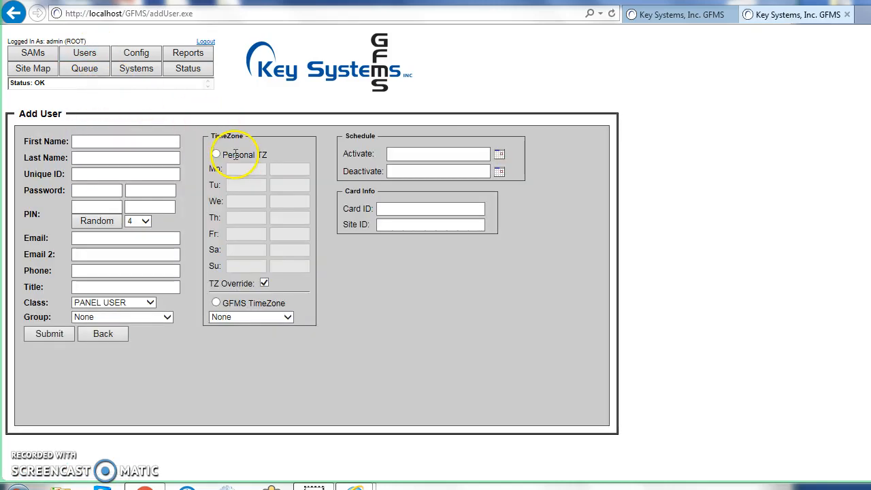
- Enter the user's first name, last name and unique ID in the Add User fields
left_click(104, 141)
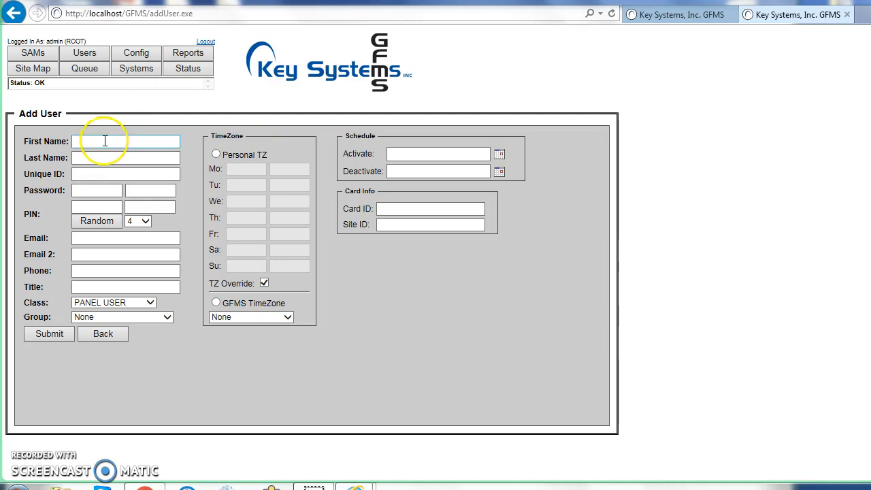
type("bob")
key("Tab")
type("smith")
left_click(95, 157)
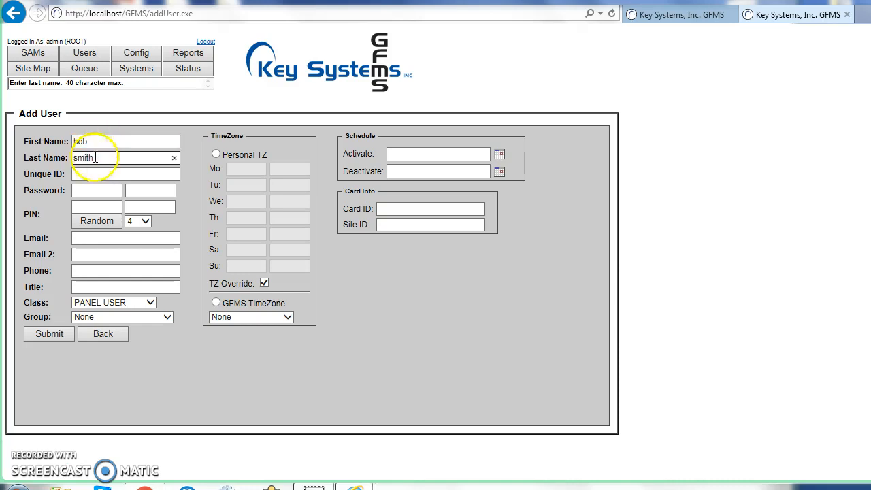
left_click(98, 175)
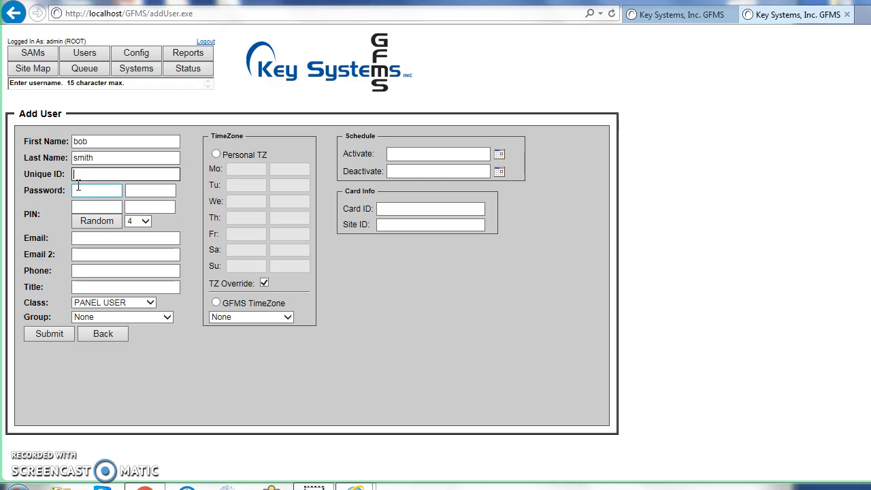
type("SC12345")
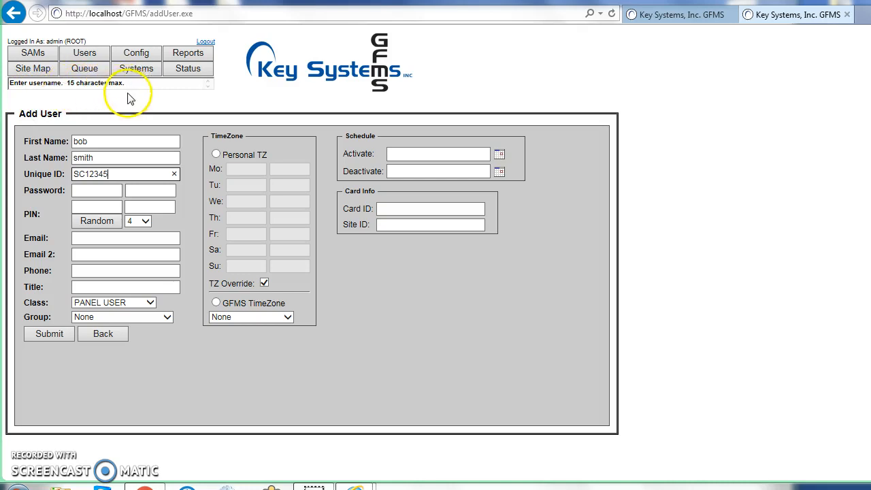
- Keep PIN length at 4 and use Random to fill both PIN boxes
left_click(83, 193)
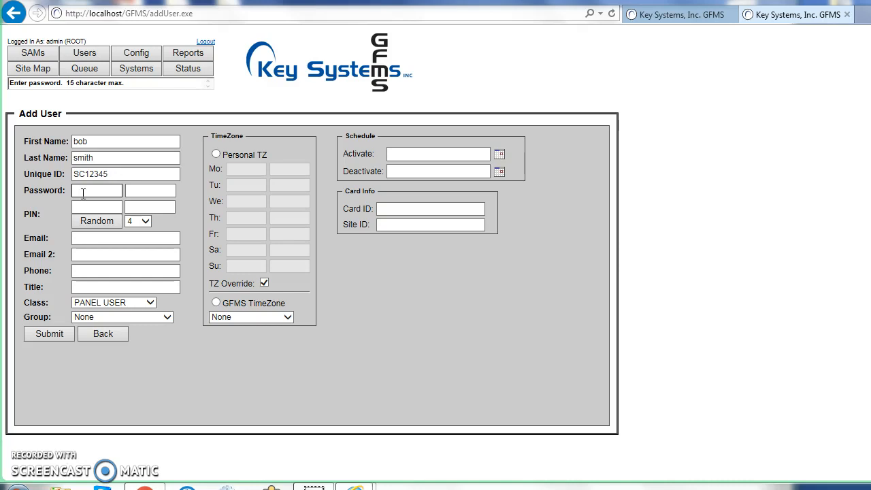
left_click(95, 194)
left_click(145, 201)
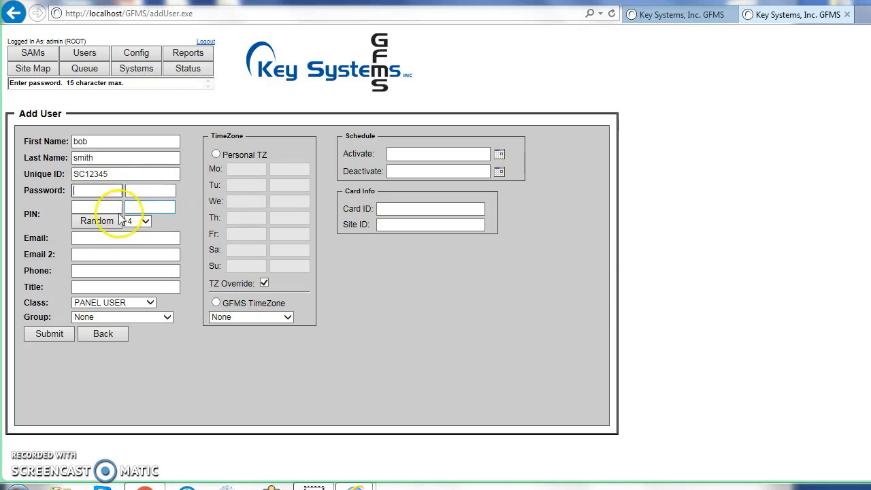
left_click(94, 208)
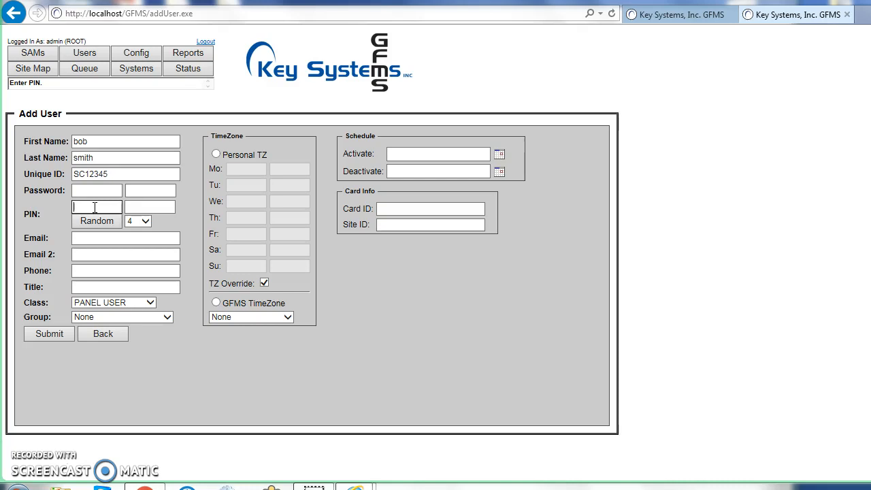
left_click(144, 224)
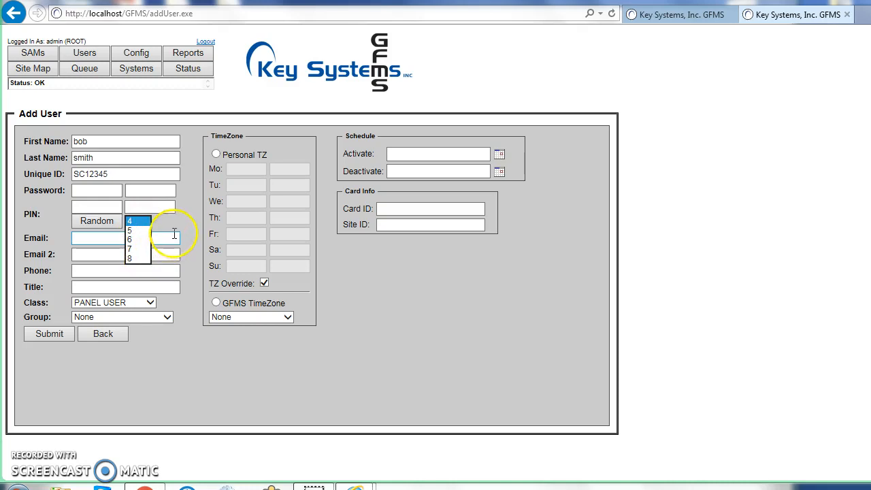
left_click(178, 228)
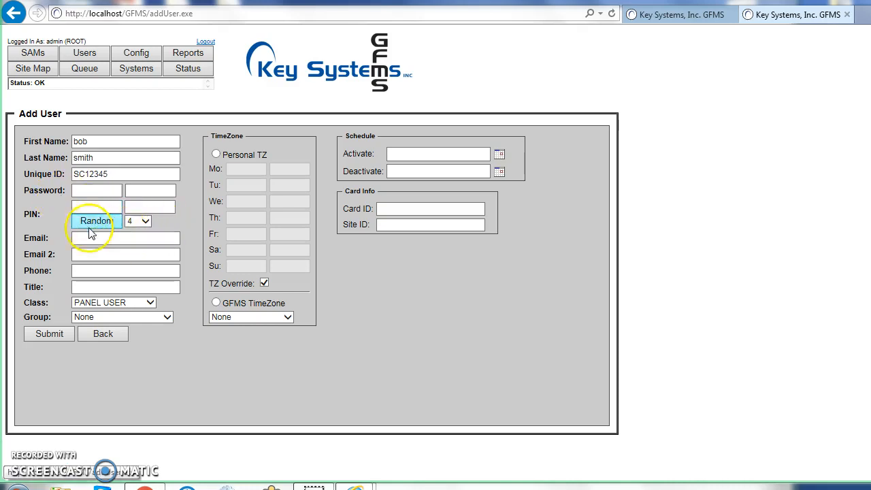
left_click(112, 206)
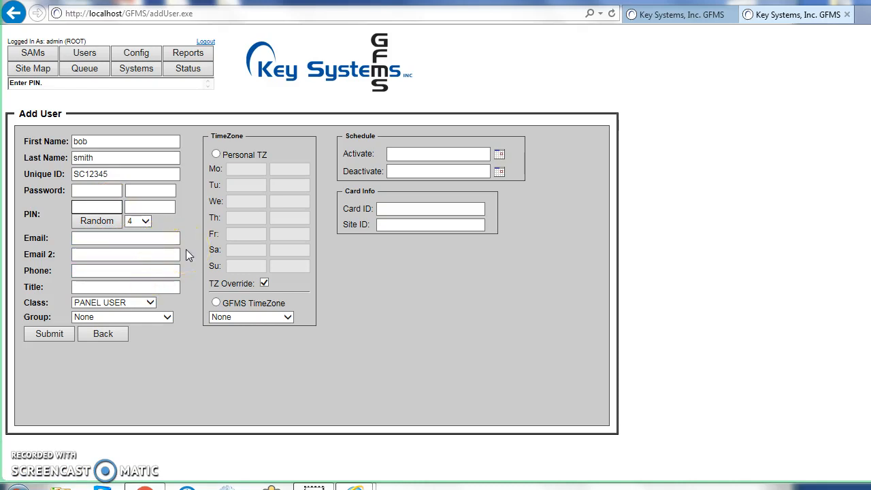
left_click(106, 226)
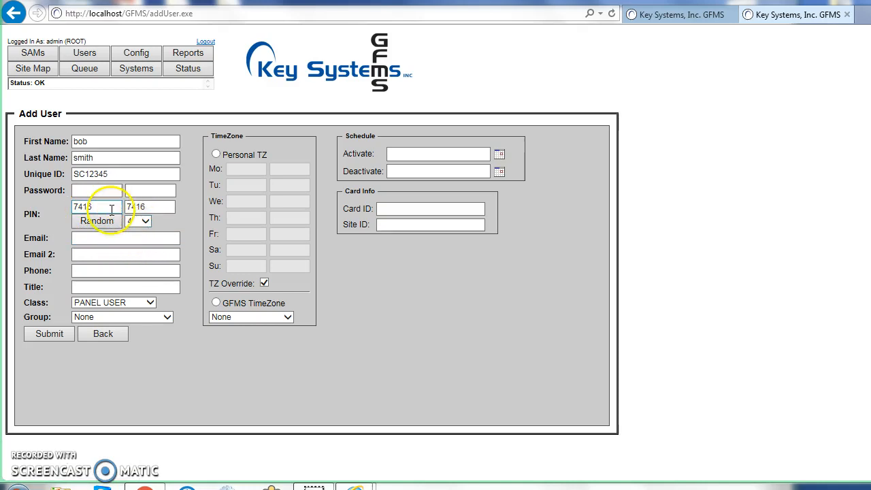
left_click(154, 237)
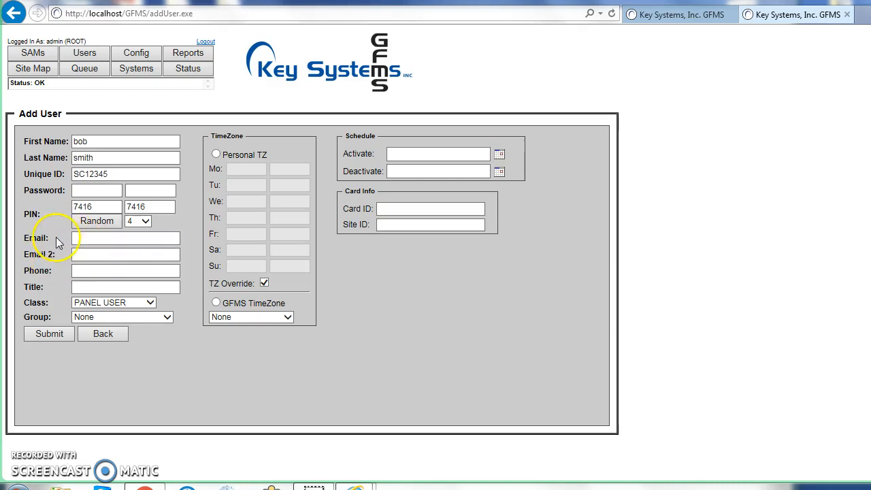
left_click(81, 238)
- Move through the Email, Email 2, Phone and Title fields, then show the Class choices
left_click(81, 238)
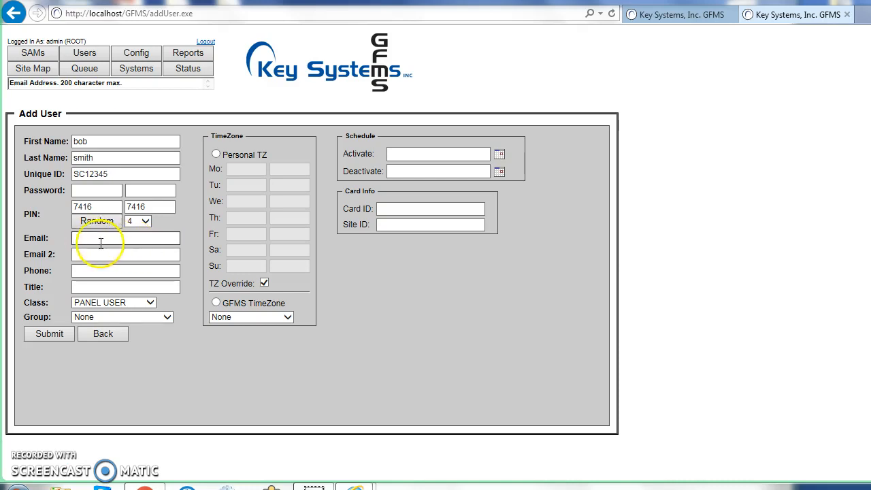
left_click(87, 256)
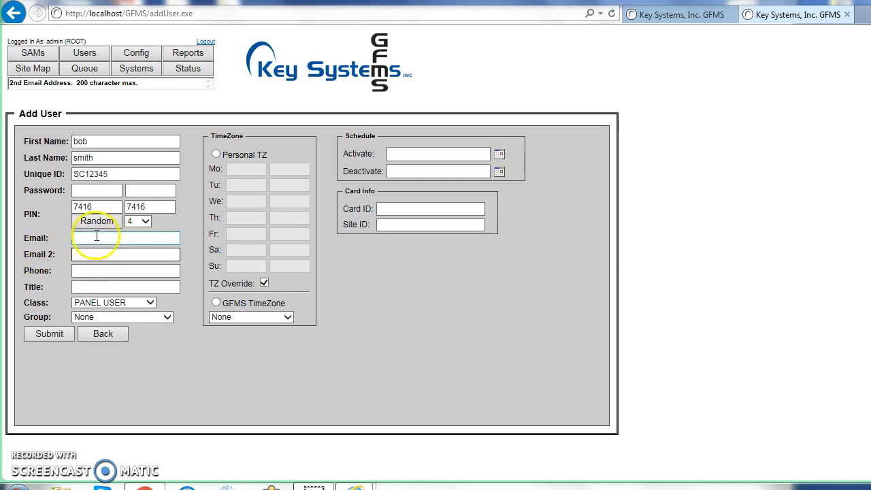
left_click(96, 238)
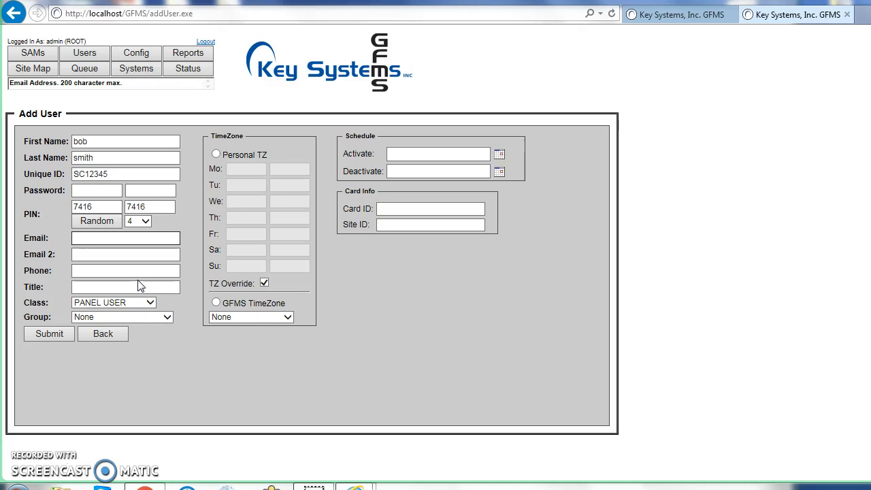
left_click(103, 273)
left_click(112, 288)
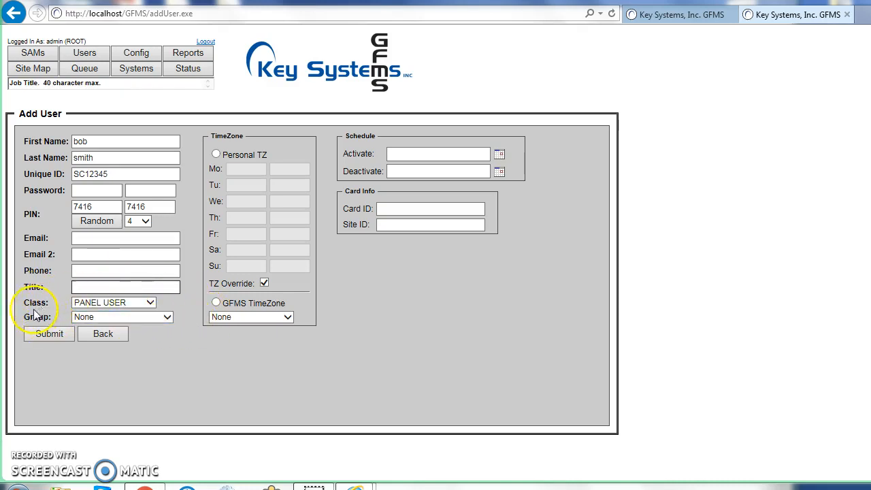
left_click(149, 302)
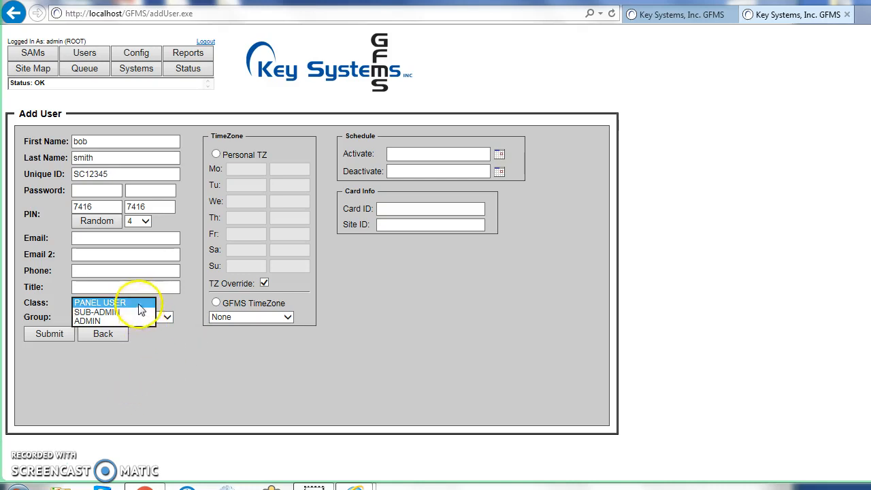
left_click(186, 305)
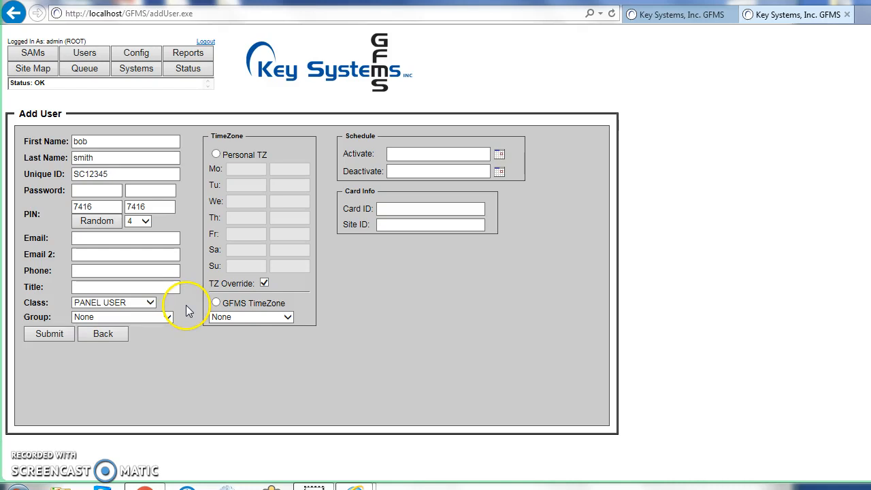
left_click(148, 303)
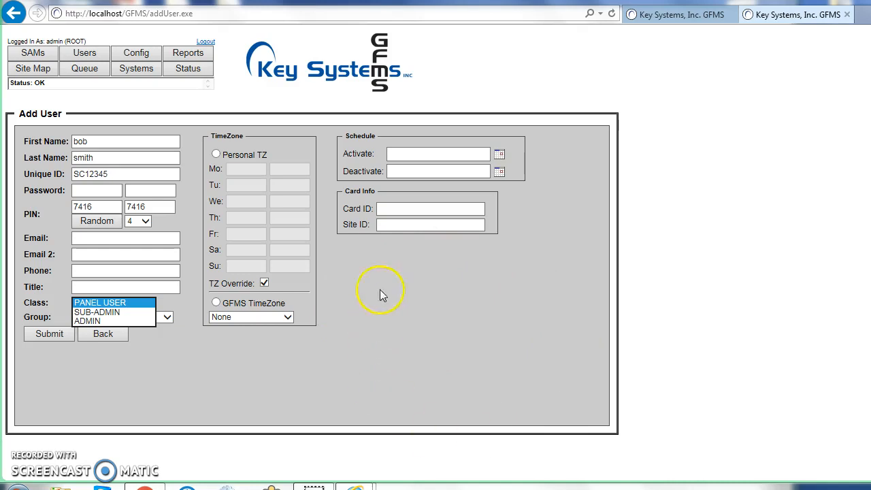
- Set the class to SUB-ADMIN with Add Users, Edit Users and Alerts/Relays privileges
left_click(103, 311)
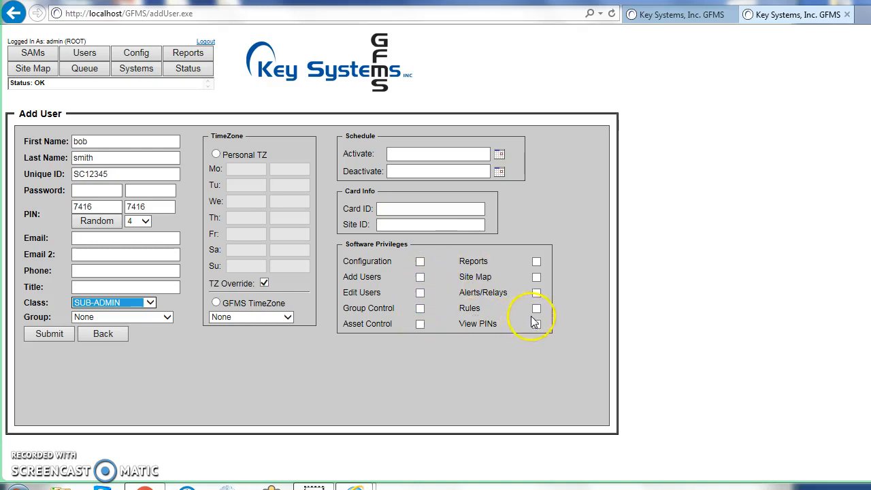
left_click(420, 277)
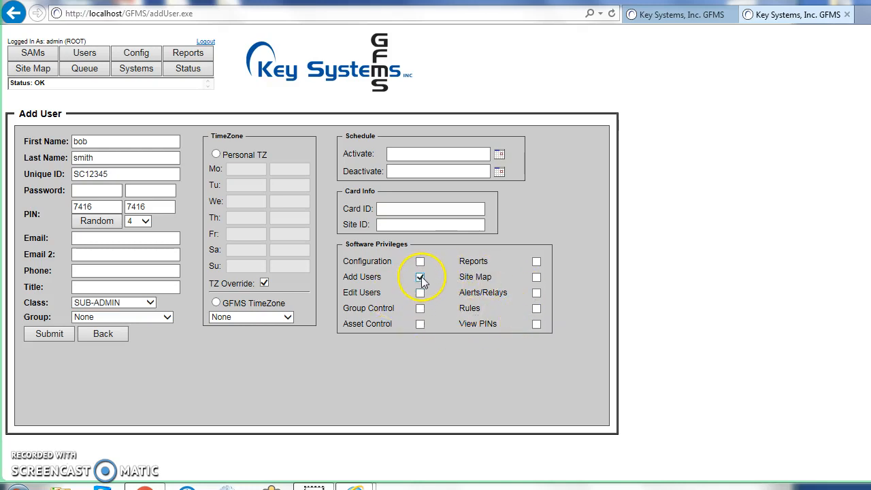
left_click(537, 293)
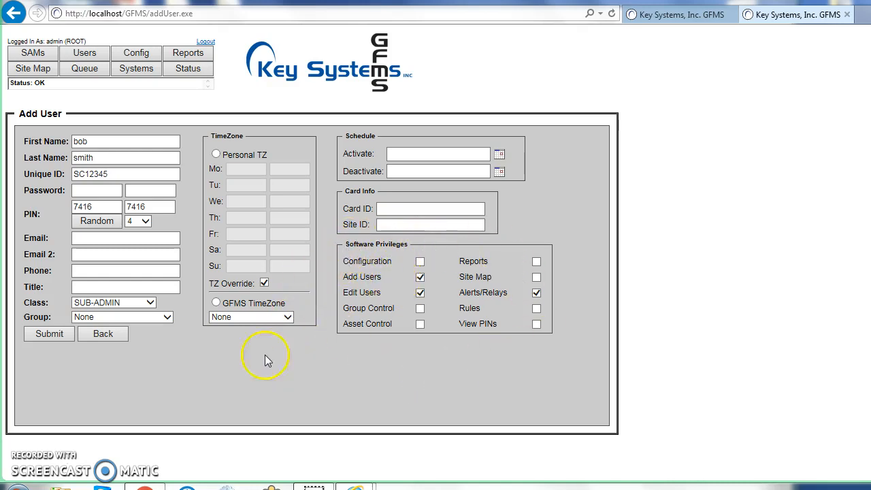
left_click(86, 190)
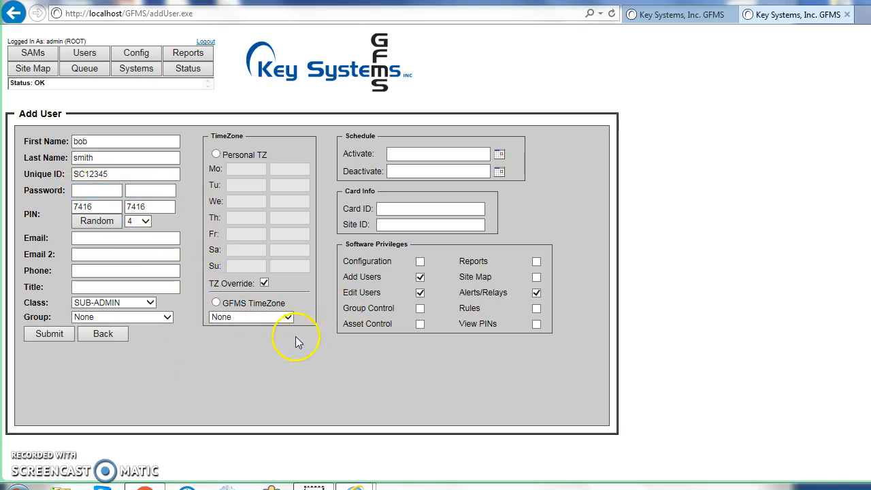
- Submit the new user and get a Password error in the status bar
left_click(49, 334)
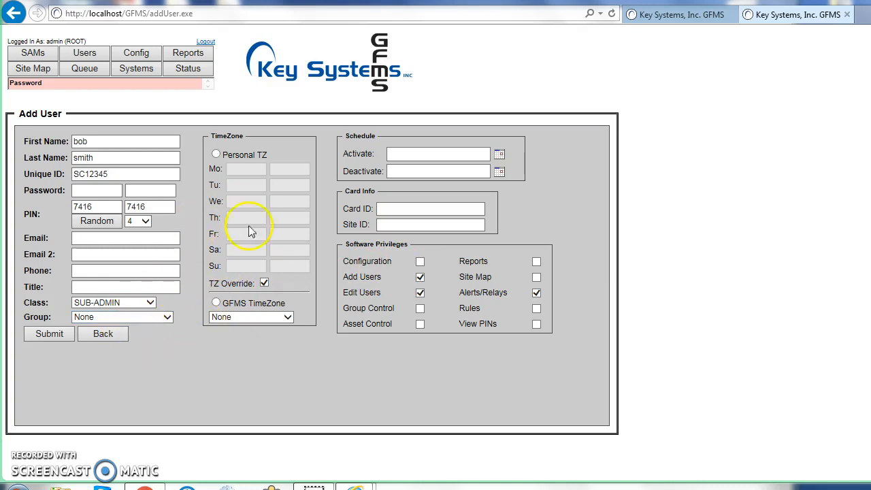
- Switch the class to PANEL USER and submit, getting 'Successfully added user'
left_click(150, 302)
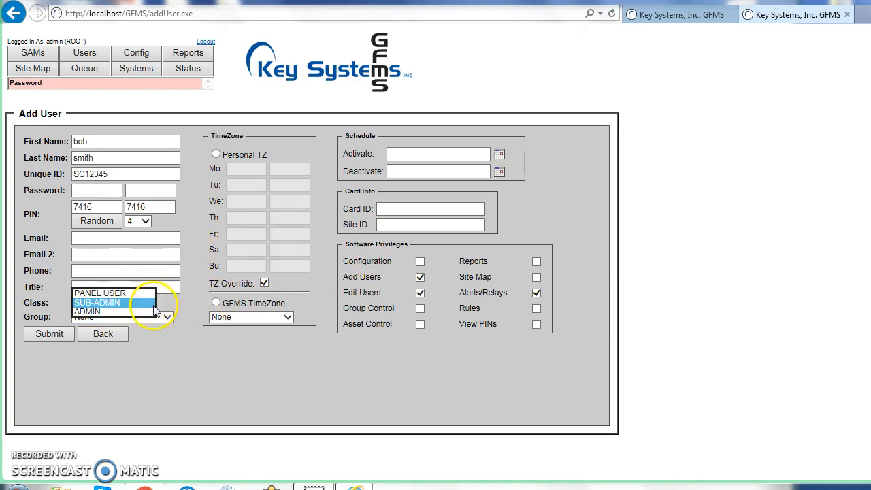
left_click(109, 293)
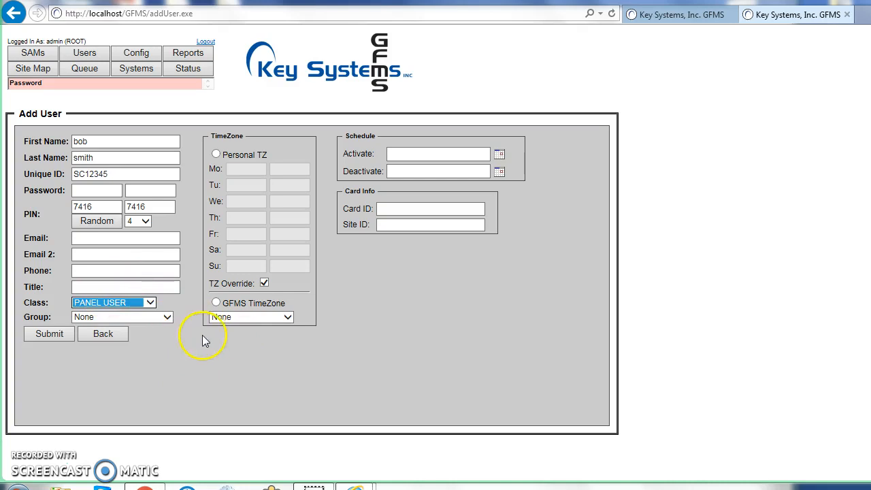
left_click(186, 352)
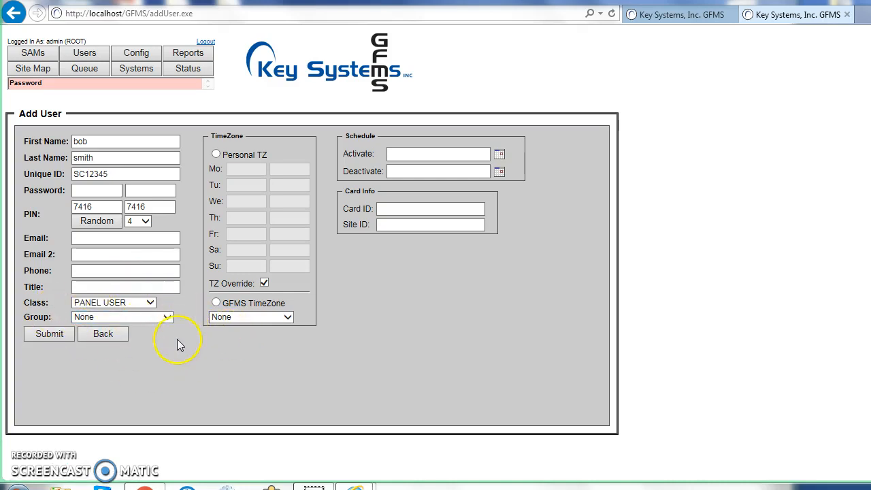
left_click(46, 333)
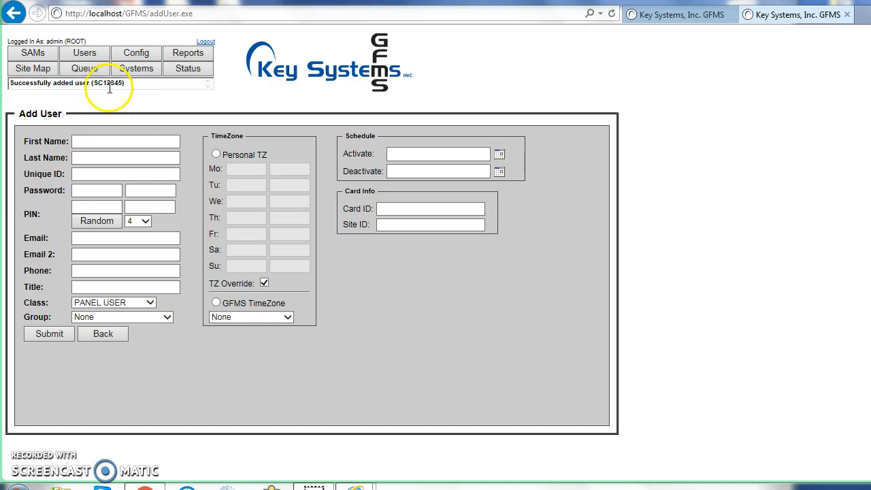
left_click_drag(93, 85, 125, 84)
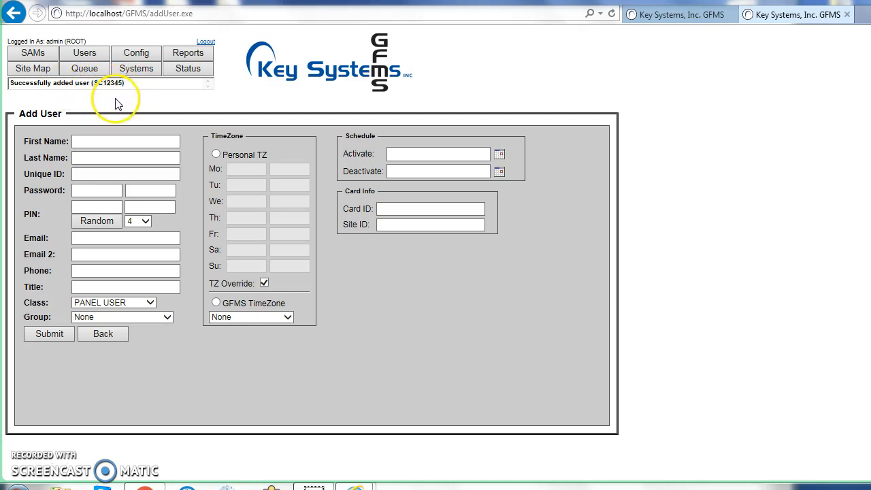
- Select the new user under SAMs > Users and show their Assets page
left_click(44, 52)
left_click(92, 59)
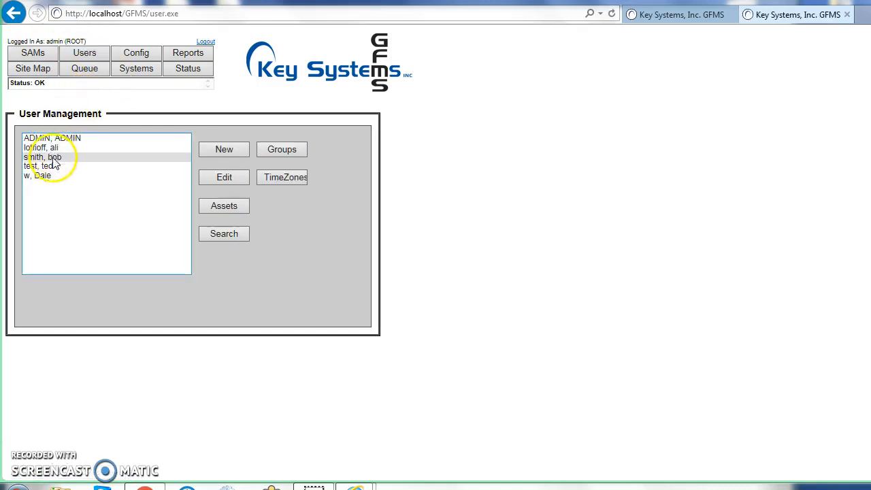
left_click(54, 159)
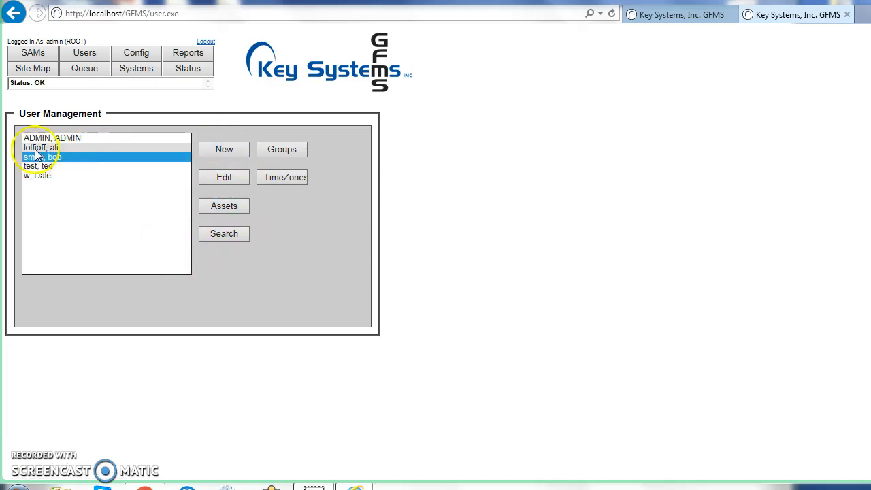
left_click(228, 211)
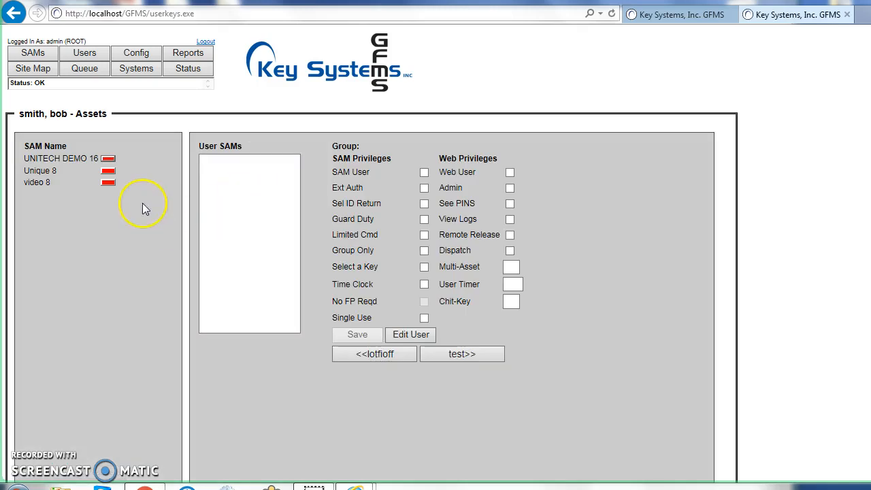
- Add the user to the Unique 8 SAM and display its eight key positions
left_click(108, 172)
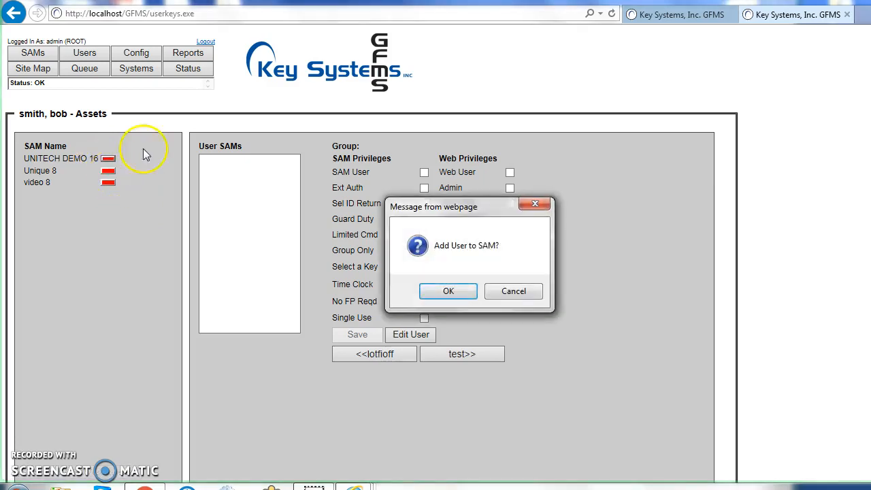
left_click(449, 291)
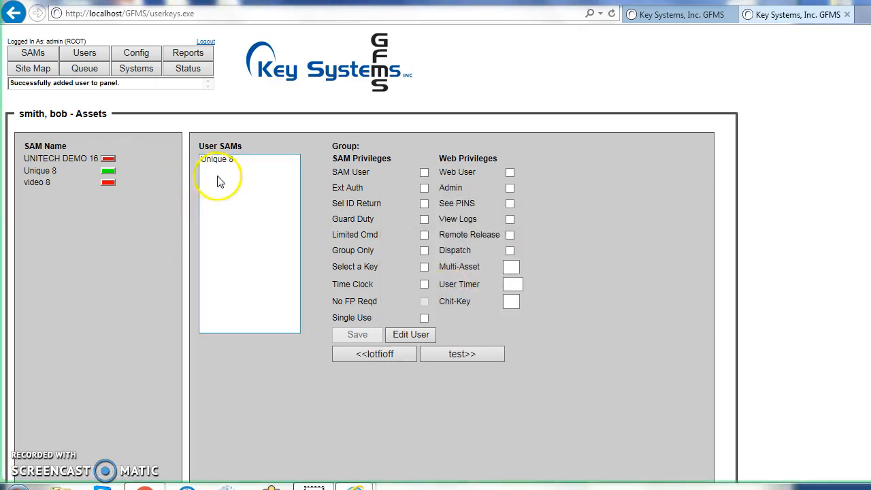
left_click(227, 161)
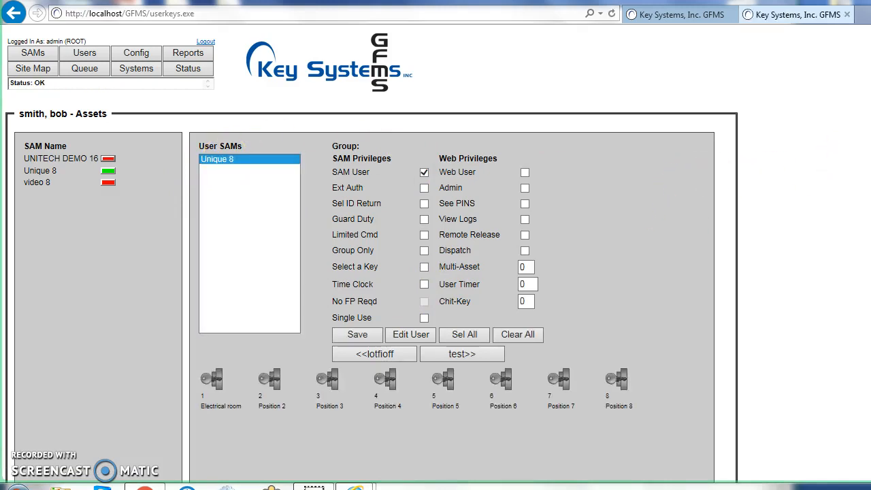
scroll(372, 272, "down", 3)
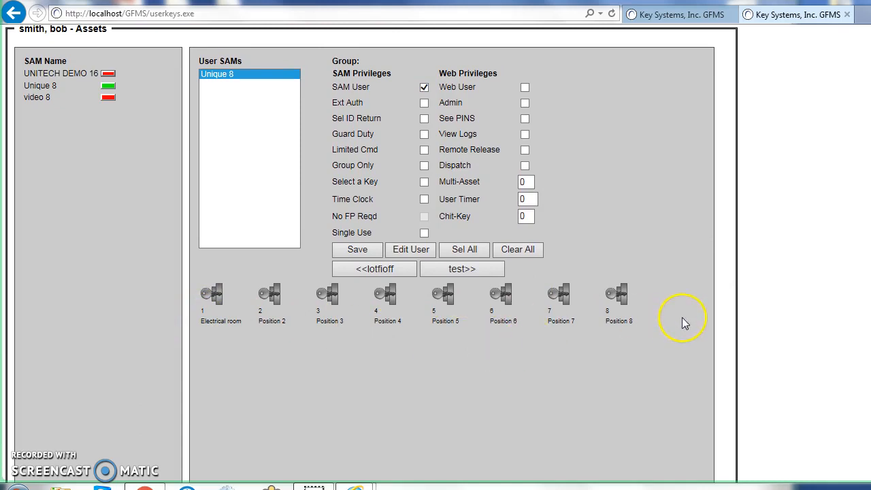
- Grant the new user keys 1, 3, 5 and 7 on Unique 8 and save
left_click(211, 293)
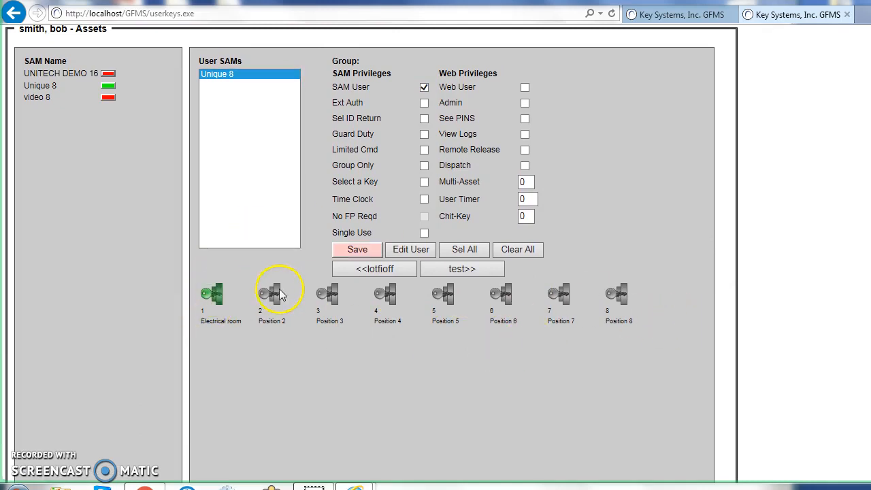
left_click(326, 294)
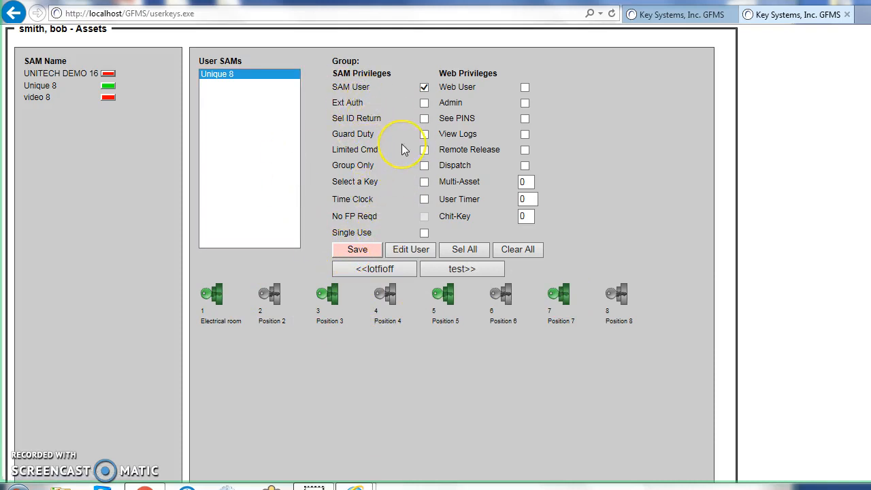
mouse_move(402, 146)
mouse_move(348, 102)
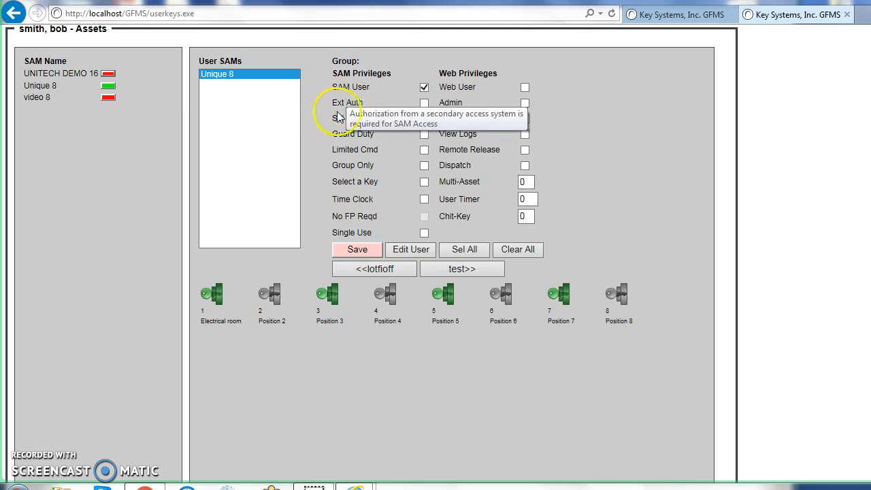
mouse_move(345, 139)
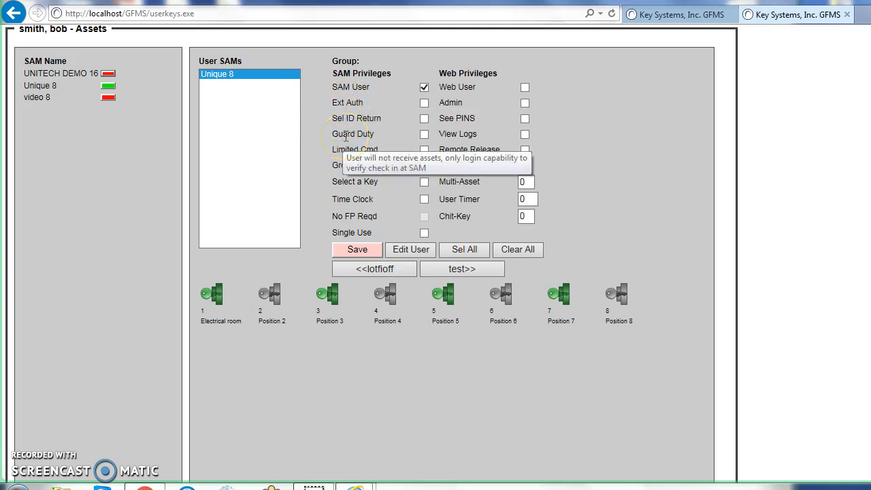
mouse_move(349, 181)
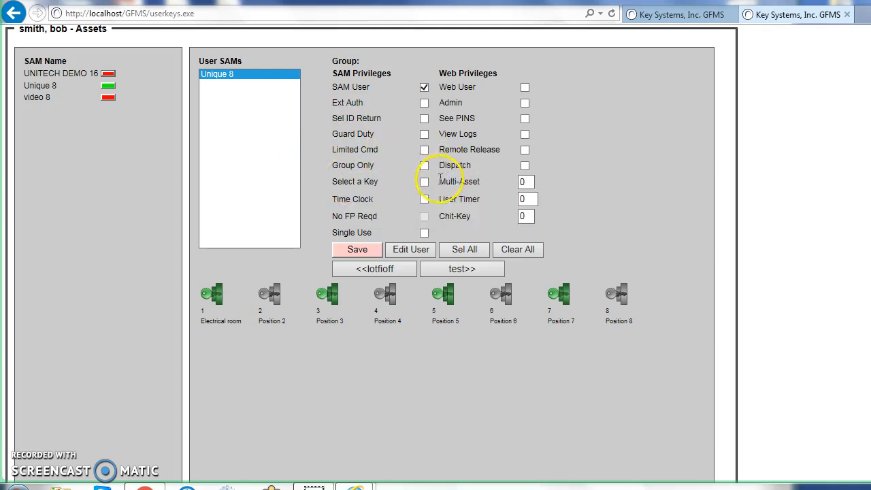
left_click(359, 251)
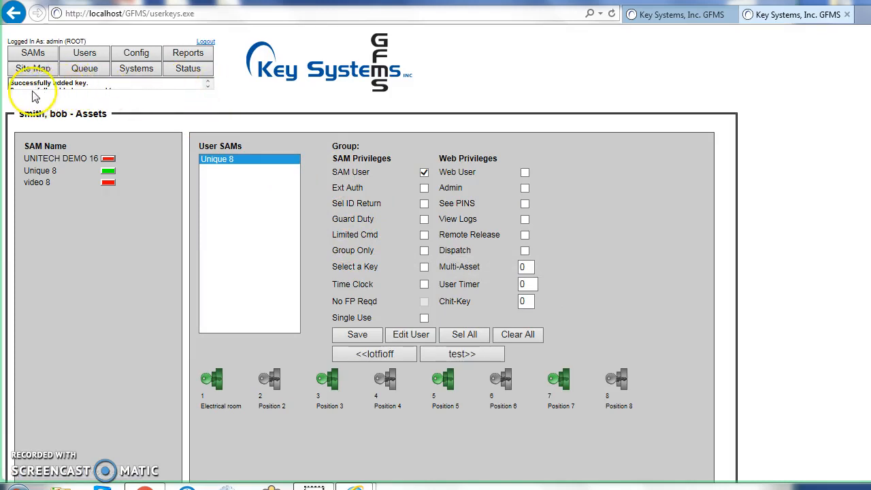
- Return to the SAM Menu
left_click(207, 87)
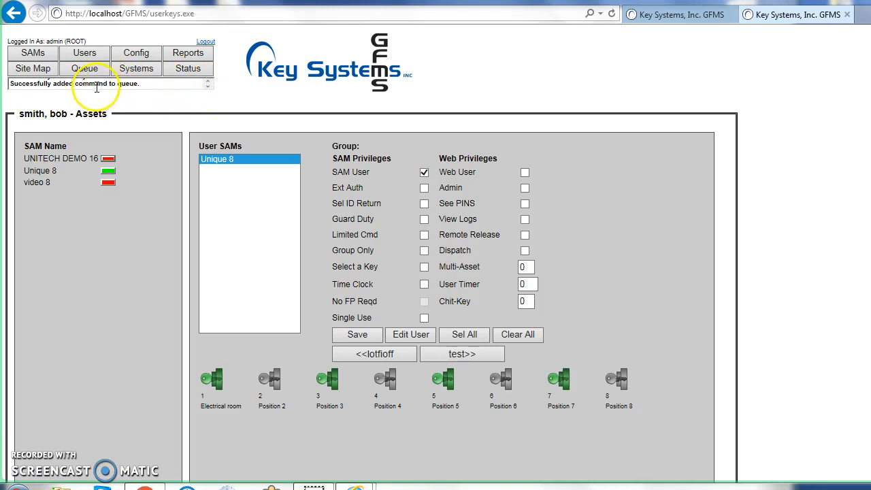
left_click(207, 86)
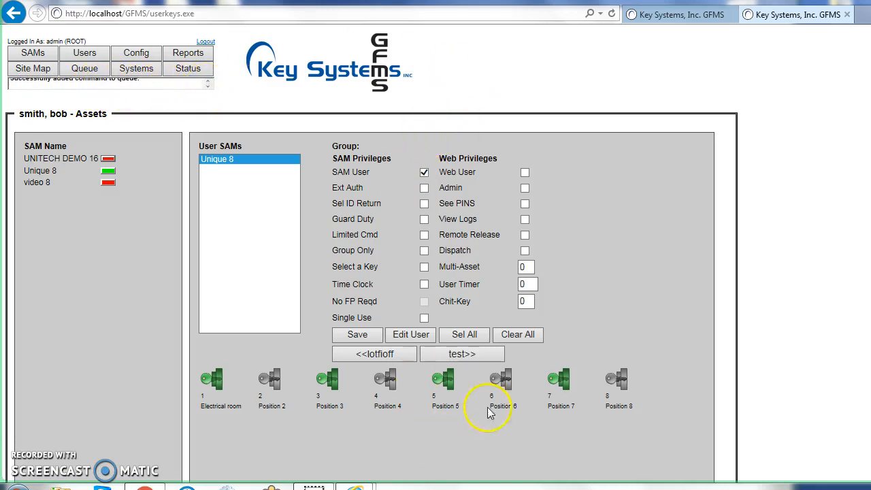
left_click(31, 55)
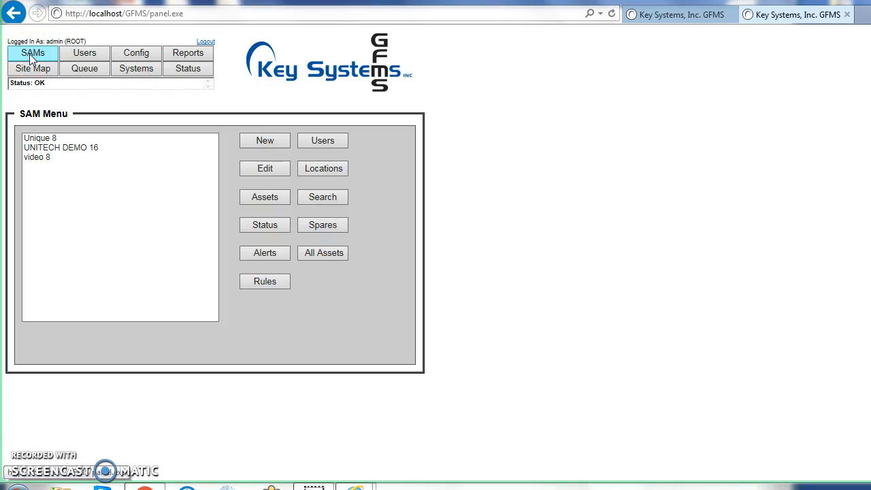
- List the users on the UNITECH DEMO 16 SAM
left_click(20, 158)
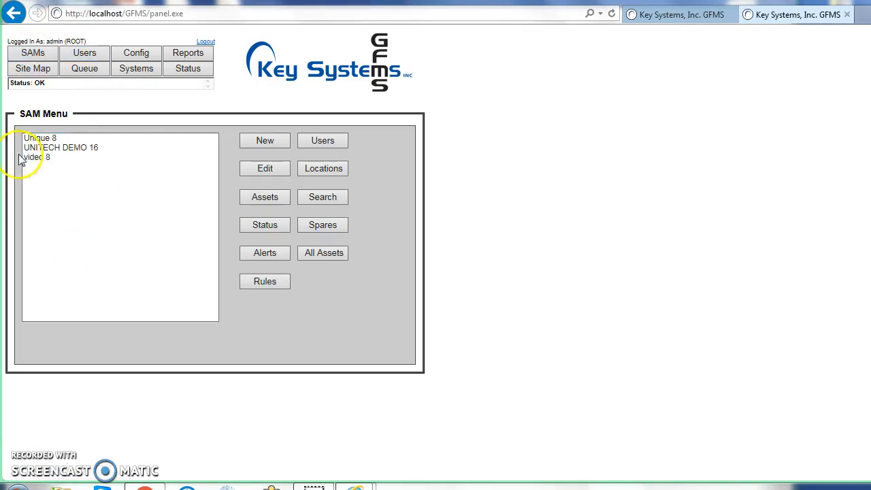
left_click(64, 148)
left_click(64, 149)
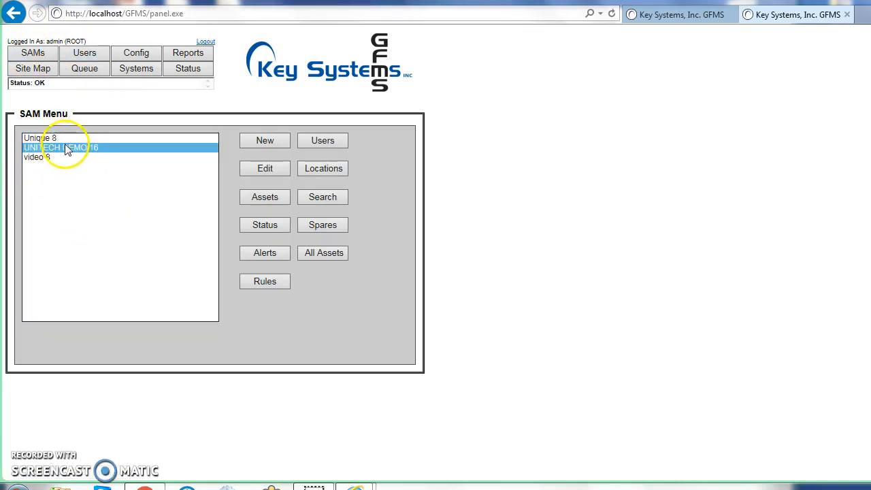
left_click(333, 142)
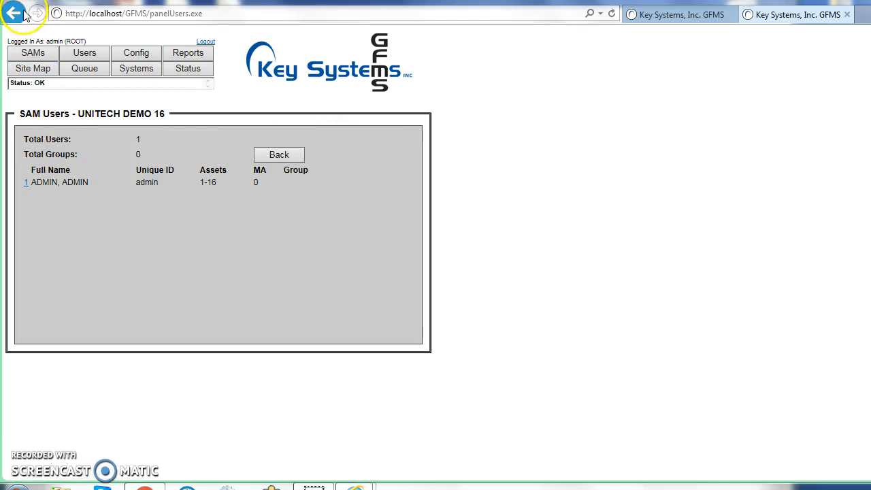
- Check the video 8 users, then list Unique 8 users showing assets 1,3,5,7
left_click(28, 56)
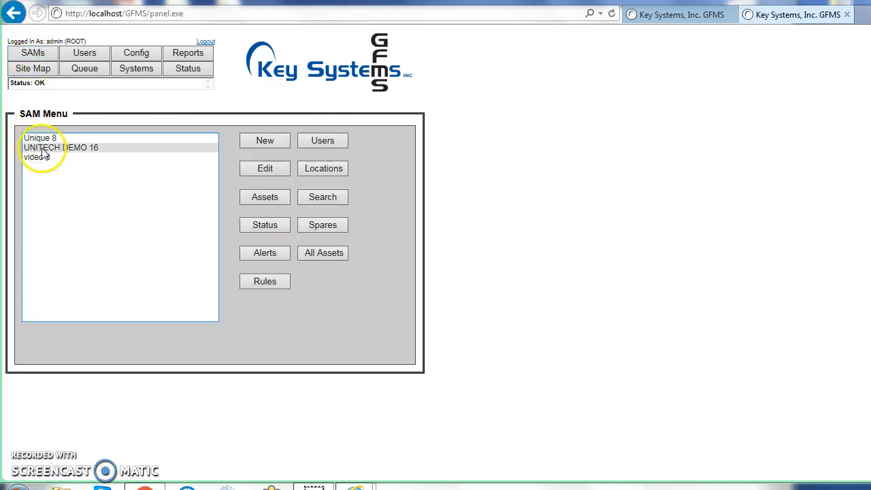
left_click(41, 158)
left_click(321, 141)
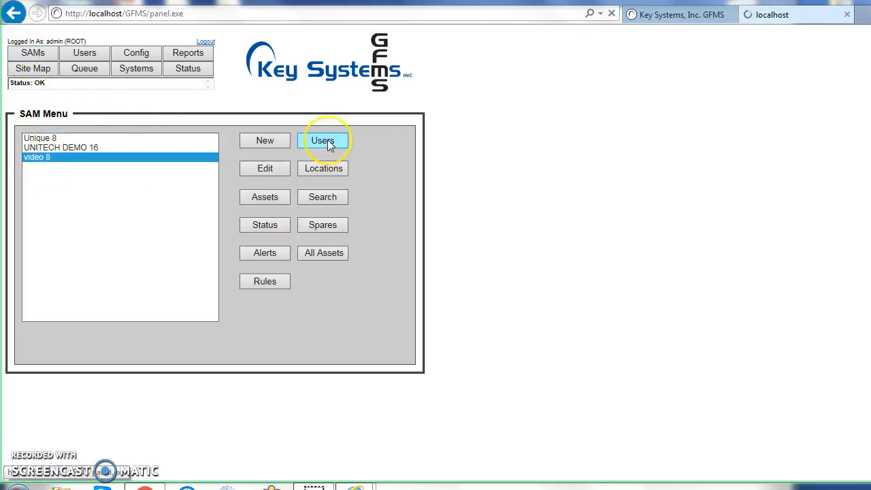
left_click(29, 58)
left_click(30, 139)
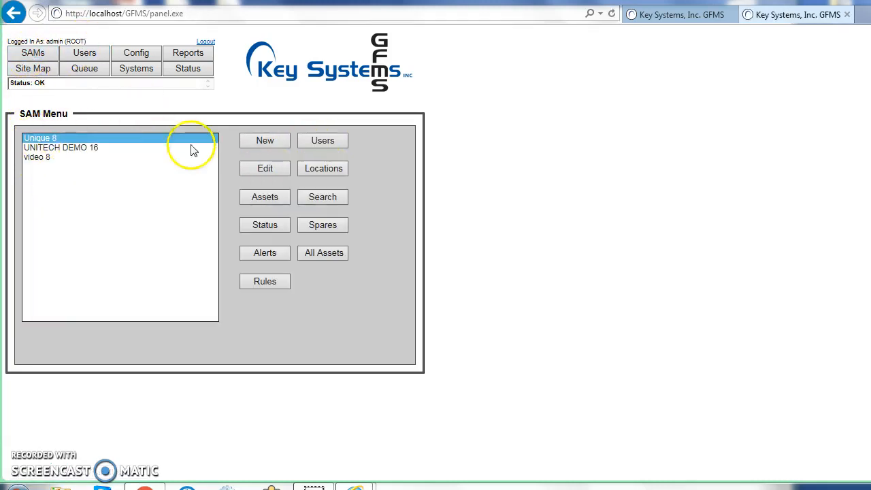
left_click(321, 145)
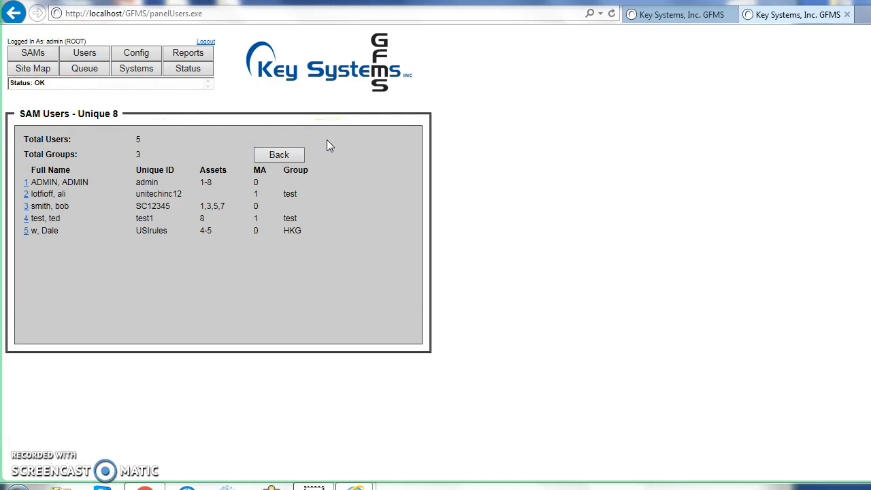